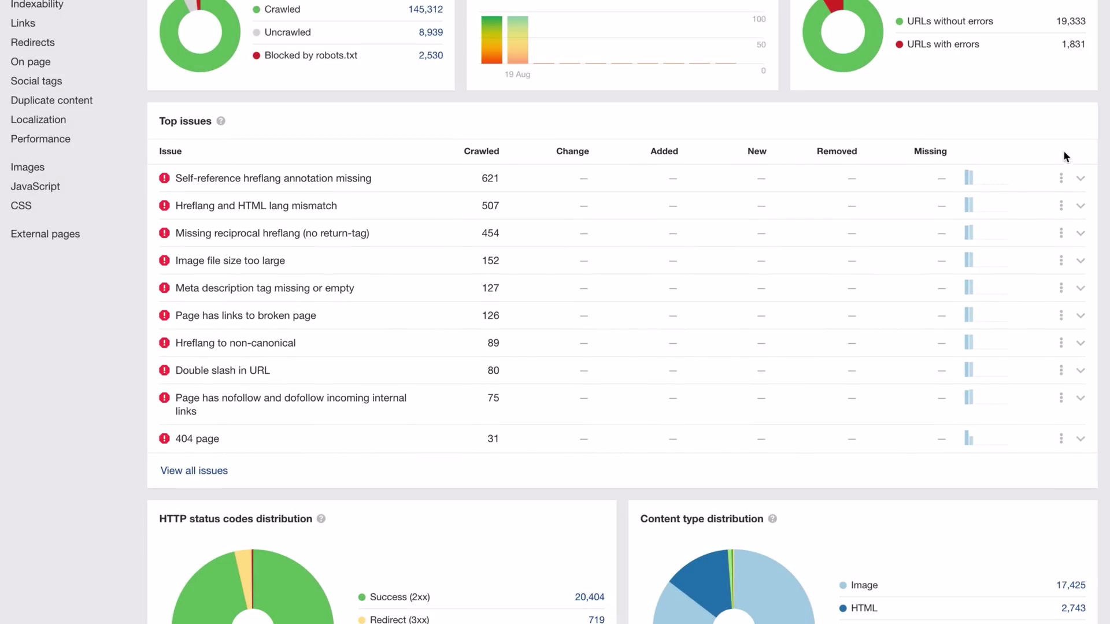
Expand the top issue, pages linking to broken pages, to see its details and fixes
{"action": "left_click", "coordinate": [1079, 179]}
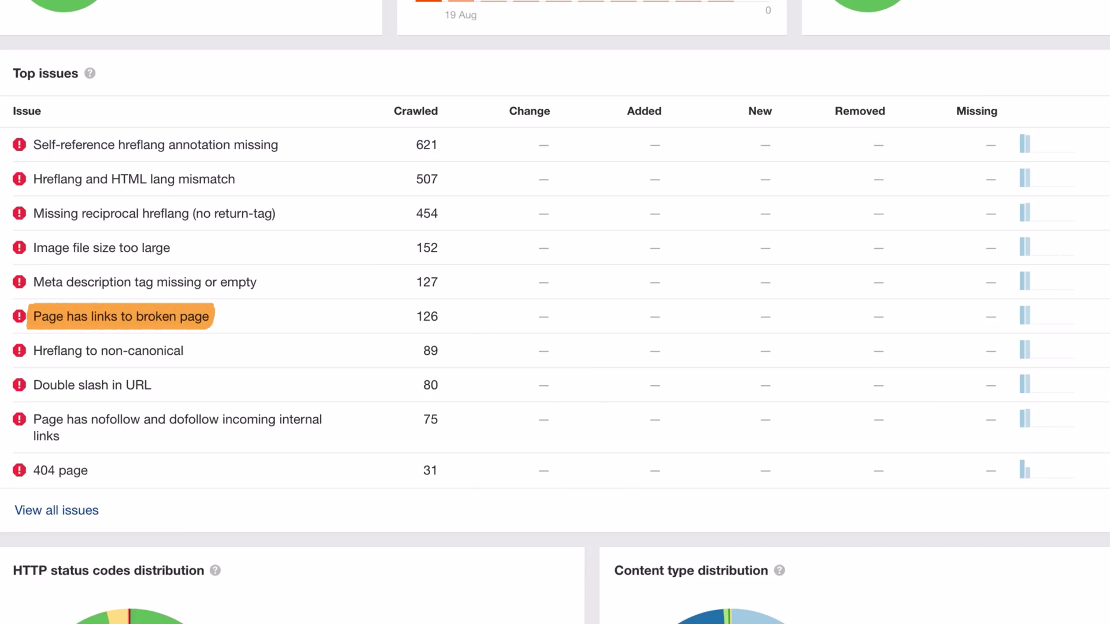
Open the 126 pages linking to broken pages and export the current table view to CSV
{"action": "left_click", "coordinate": [428, 316]}
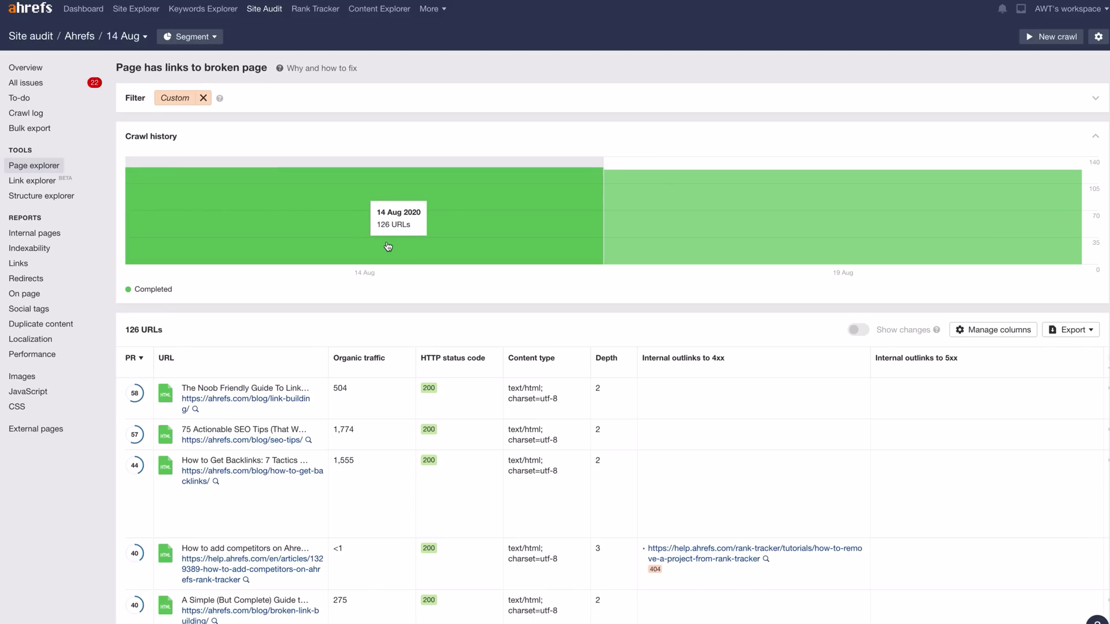
{"action": "scroll", "coordinate": [388, 247], "scroll_direction": "down", "scroll_amount": 3}
{"action": "scroll", "coordinate": [388, 246], "scroll_direction": "down", "scroll_amount": 3}
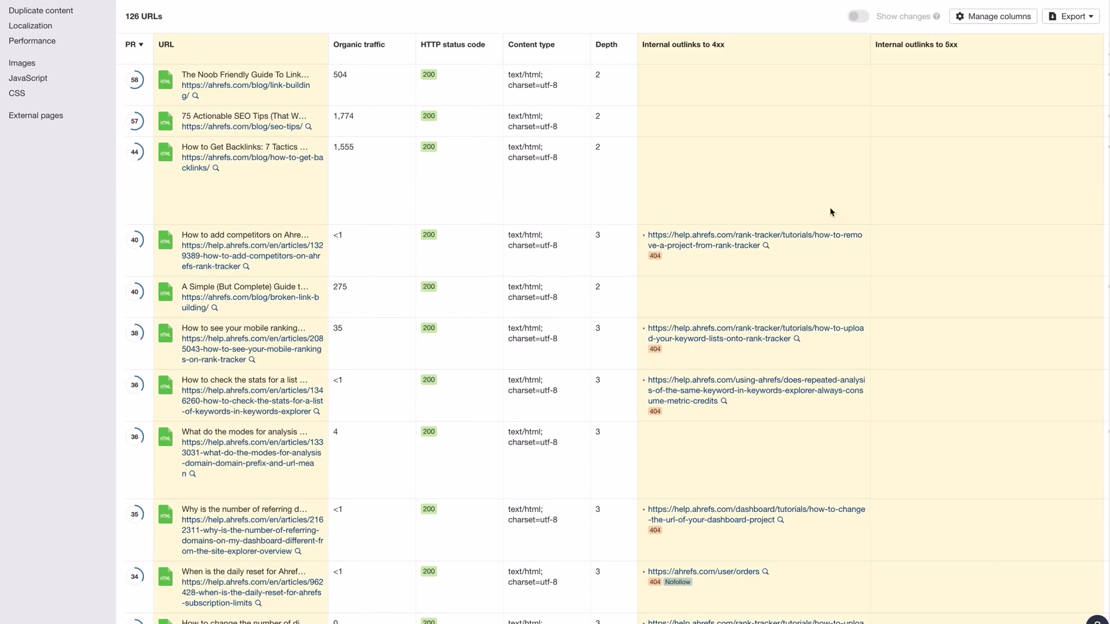
{"action": "left_click", "coordinate": [1085, 16]}
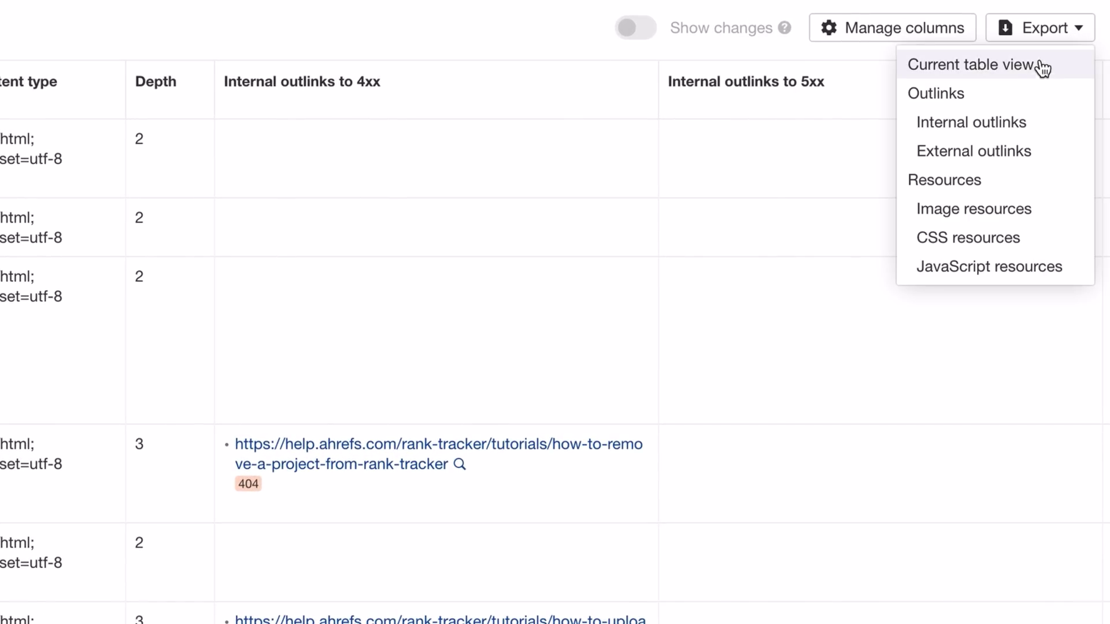
{"action": "left_click", "coordinate": [1043, 69]}
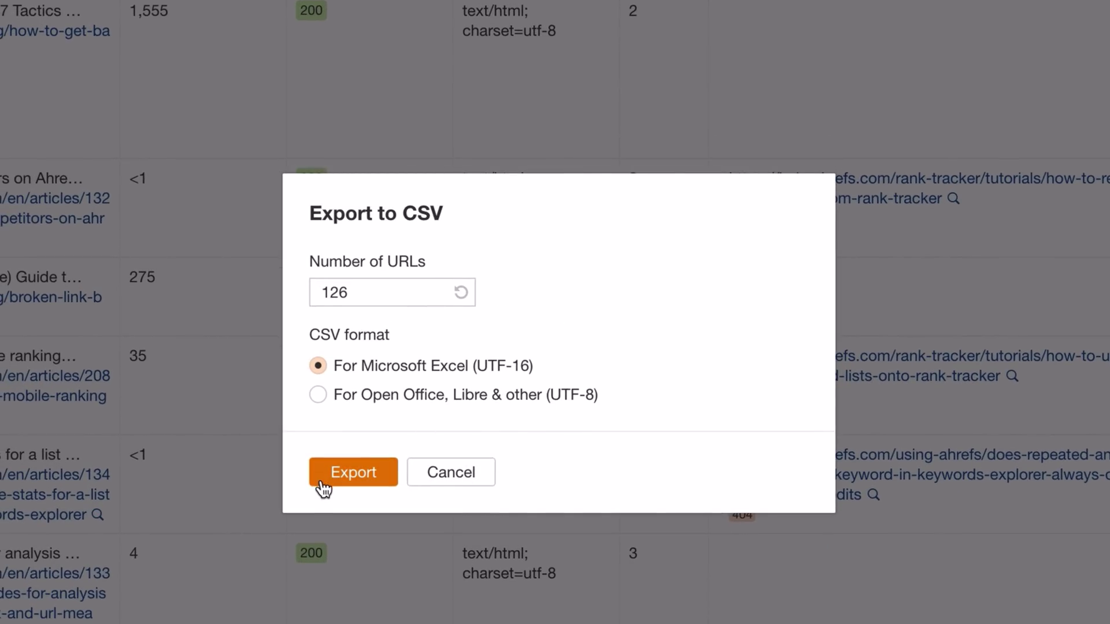
{"action": "left_click", "coordinate": [322, 484]}
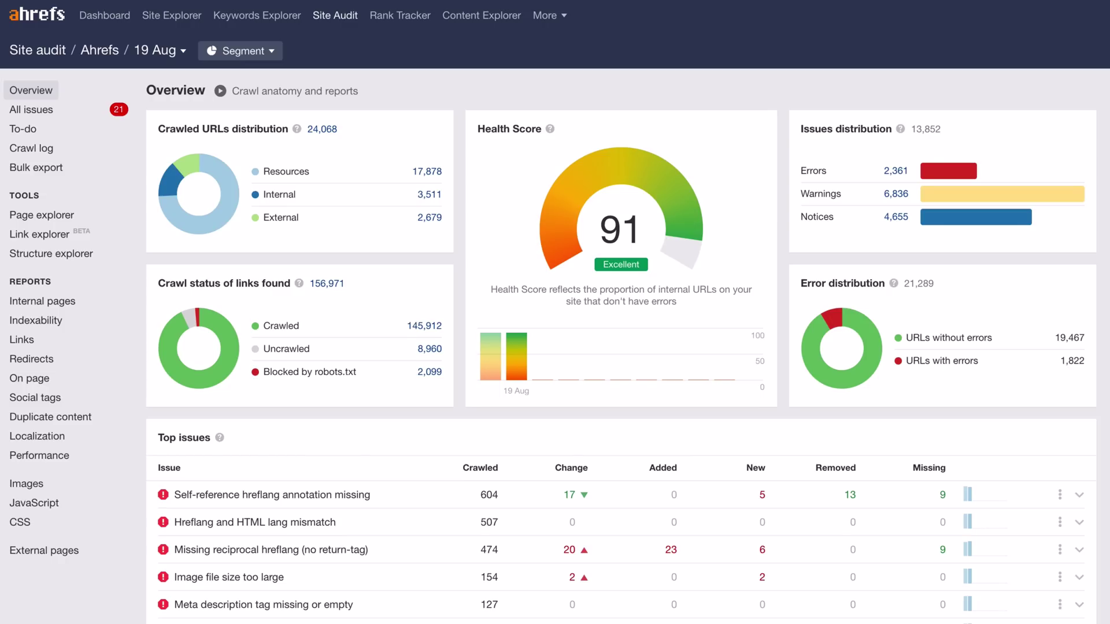
Scroll down through the Site Audit overview for the 19 Aug crawl
{"action": "scroll", "coordinate": [621, 312], "scroll_direction": "down", "scroll_amount": 7}
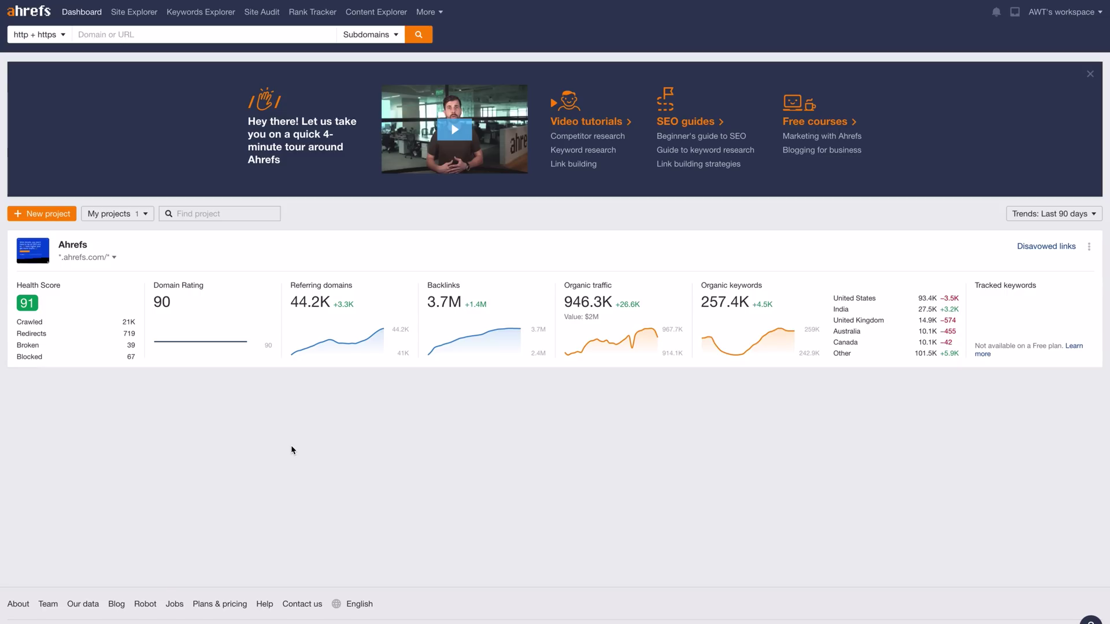
Open Site Explorer for ahrefs.com from the Dashboard project card's metrics
{"action": "left_click", "coordinate": [212, 258]}
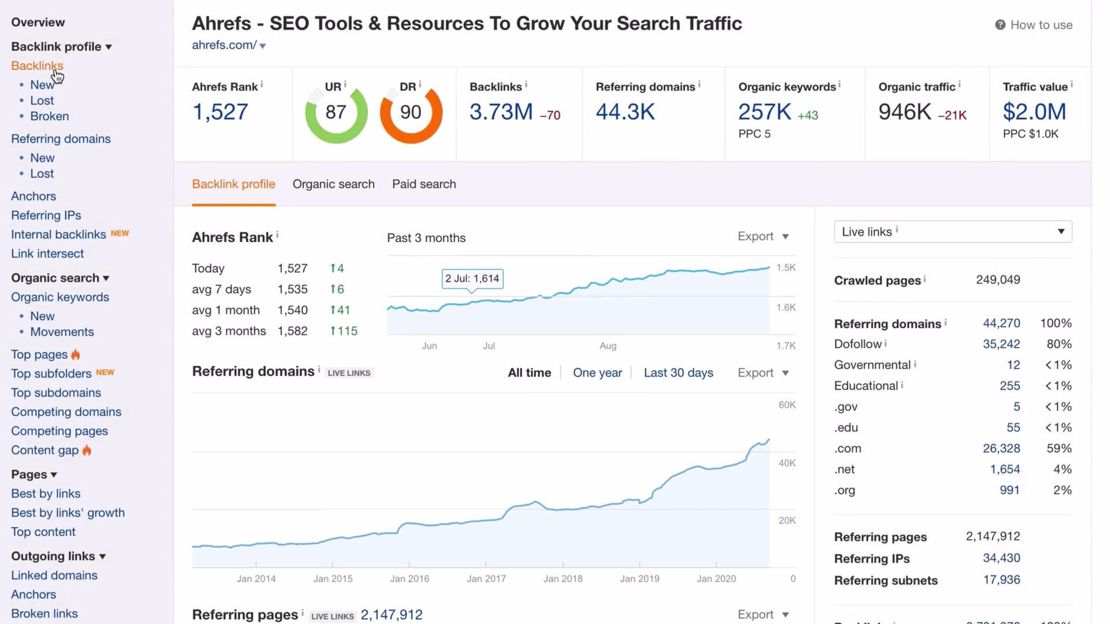
Filter the ahrefs.com Backlinks report to Dofollow links and start a CSV export
{"action": "left_click", "coordinate": [53, 66]}
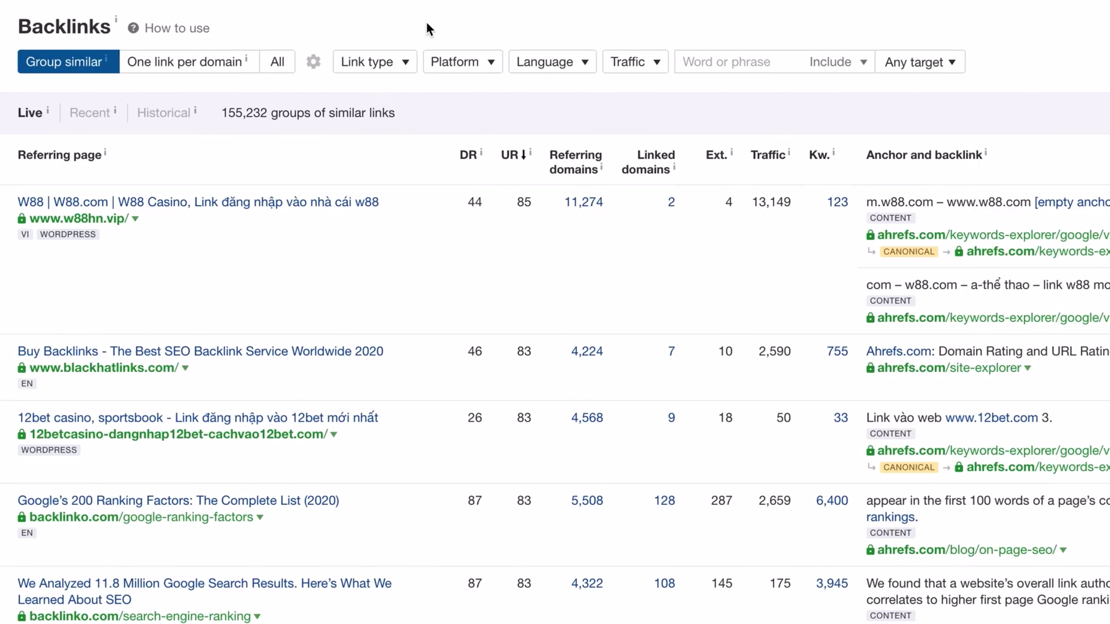
{"action": "left_click", "coordinate": [372, 62]}
{"action": "left_click", "coordinate": [405, 116]}
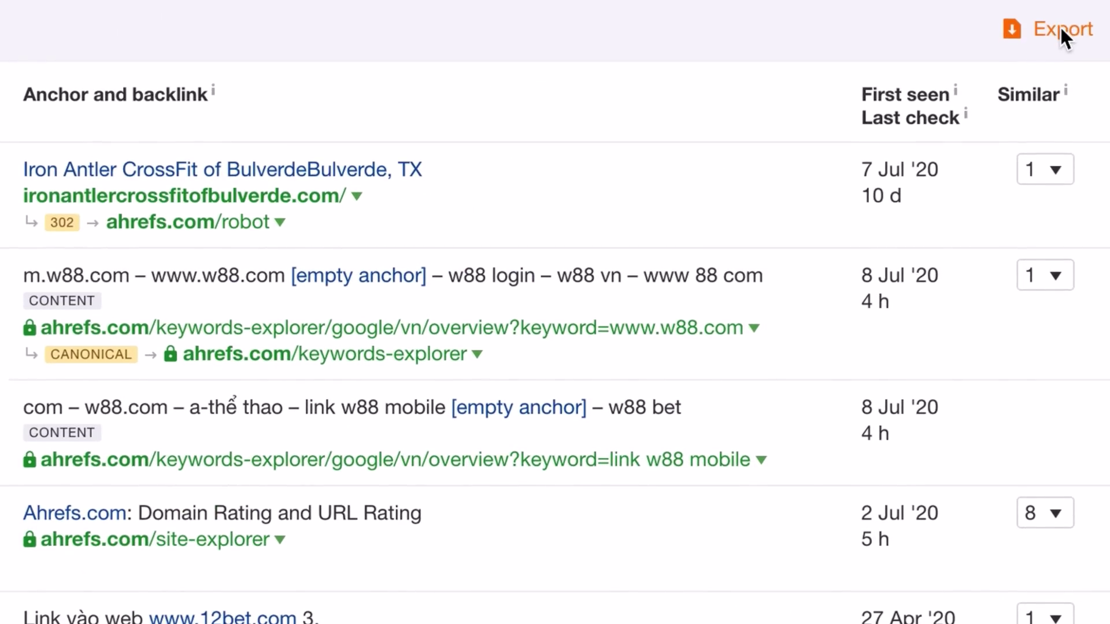
{"action": "left_click", "coordinate": [1080, 124]}
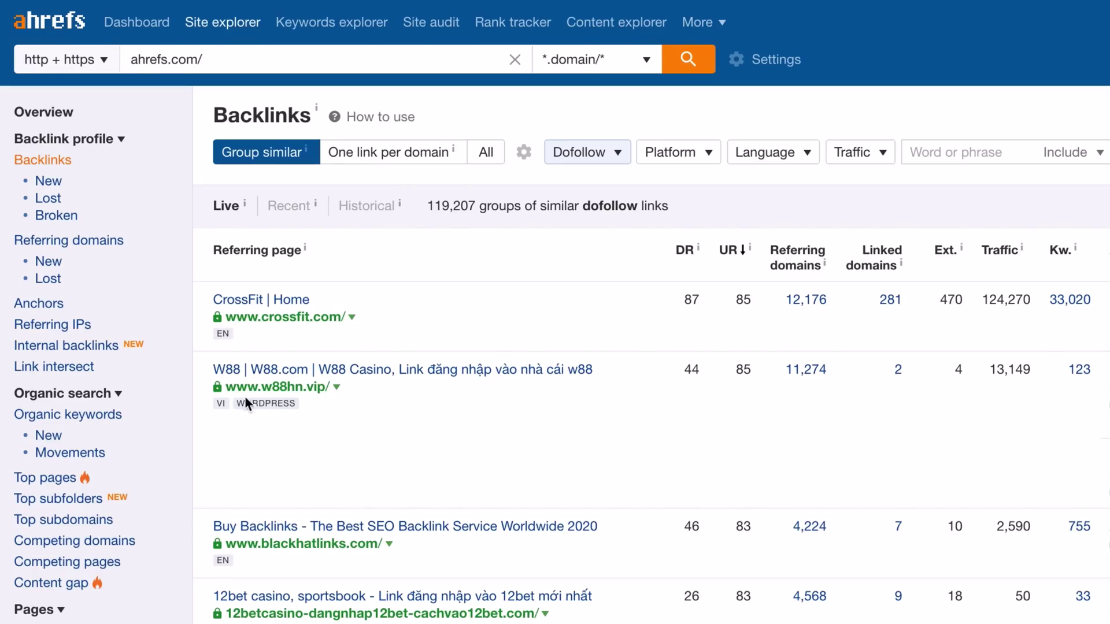
Open Organic keywords and filter rankings to positions 2 through 7
{"action": "left_click", "coordinate": [107, 415]}
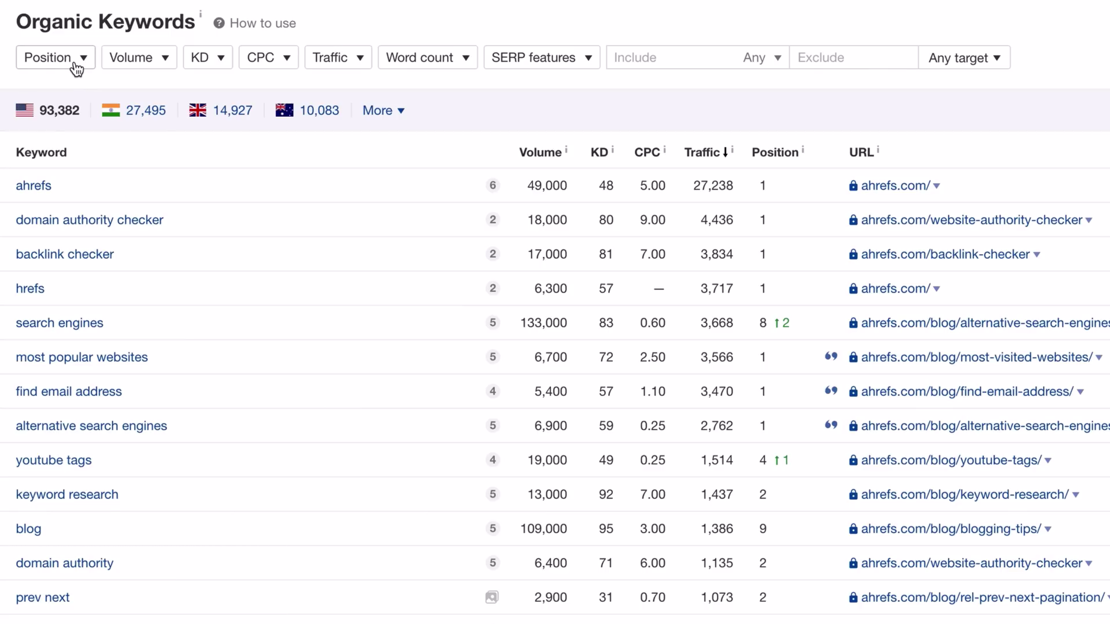
{"action": "left_click", "coordinate": [77, 66]}
{"action": "left_click", "coordinate": [125, 100]}
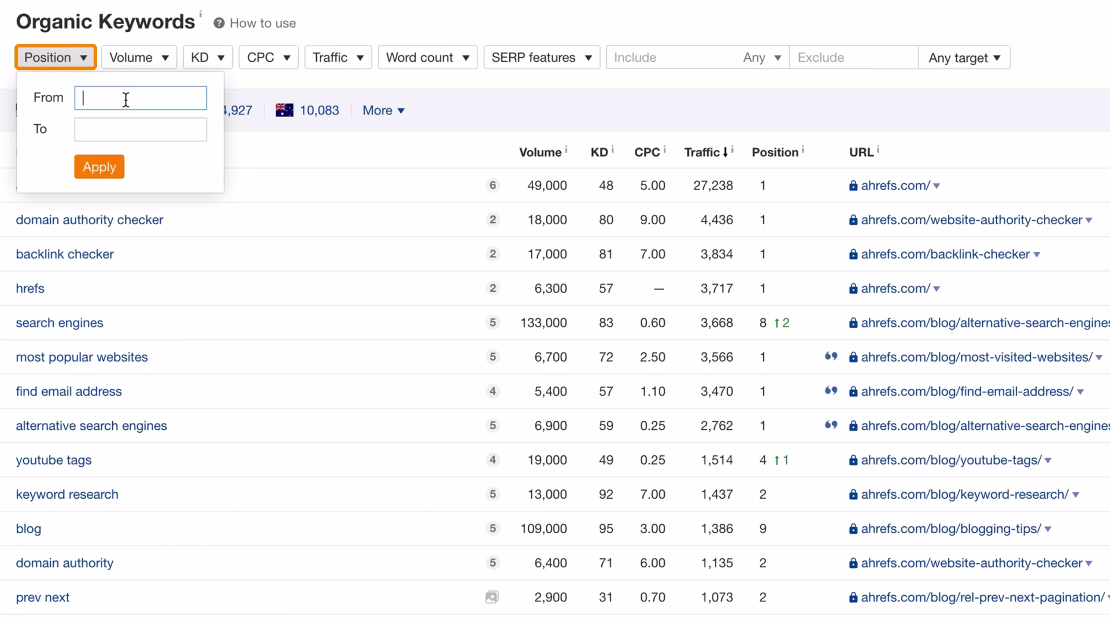
{"action": "type", "text": "2"}
{"action": "left_click", "coordinate": [127, 131]}
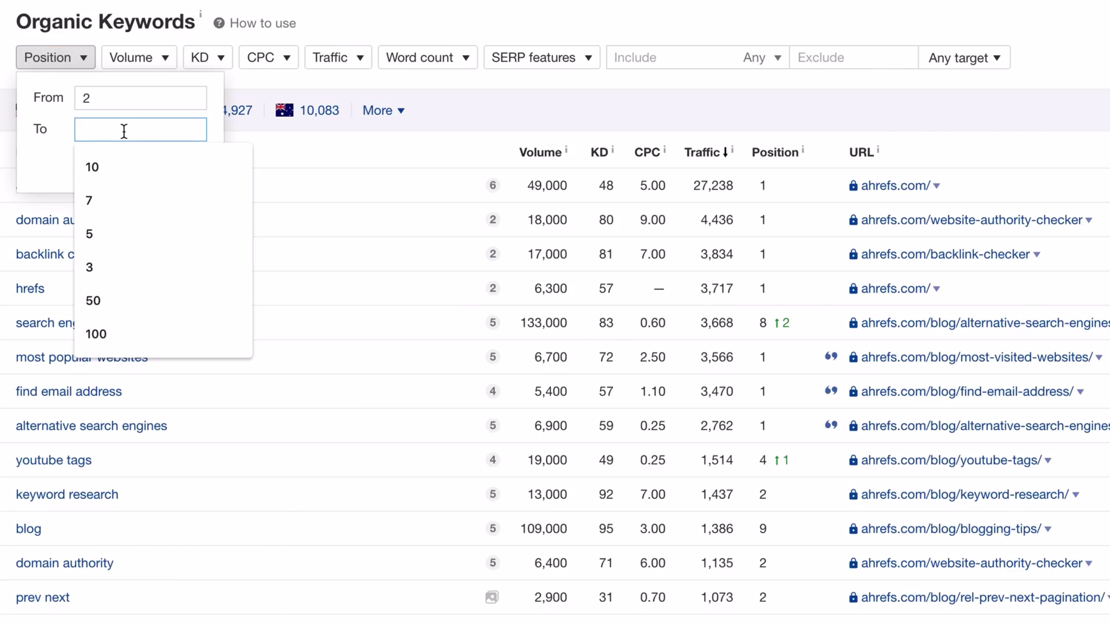
{"action": "type", "text": "7"}
{"action": "left_click", "coordinate": [81, 169]}
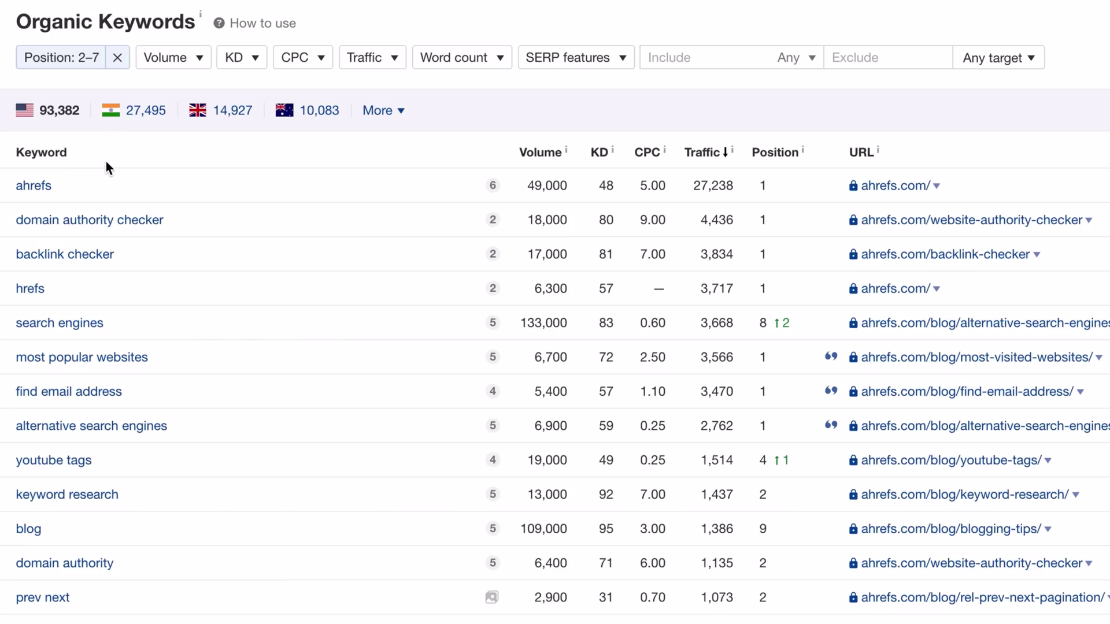
Narrow the keywords to those with a Featured snippet SERP feature
{"action": "left_click", "coordinate": [565, 64]}
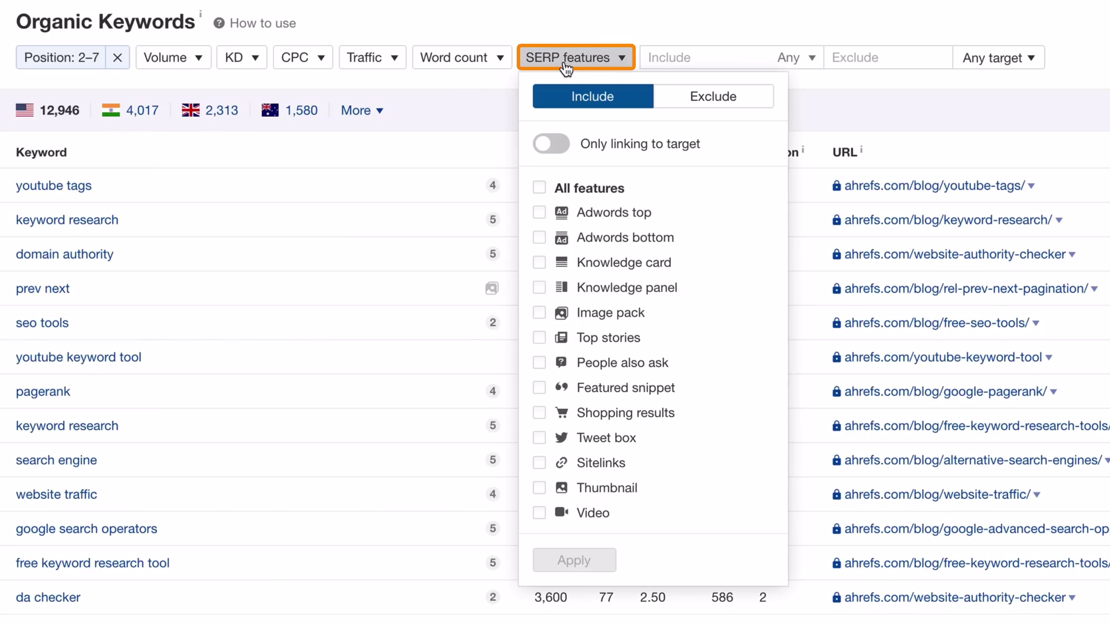
{"action": "left_click", "coordinate": [622, 388]}
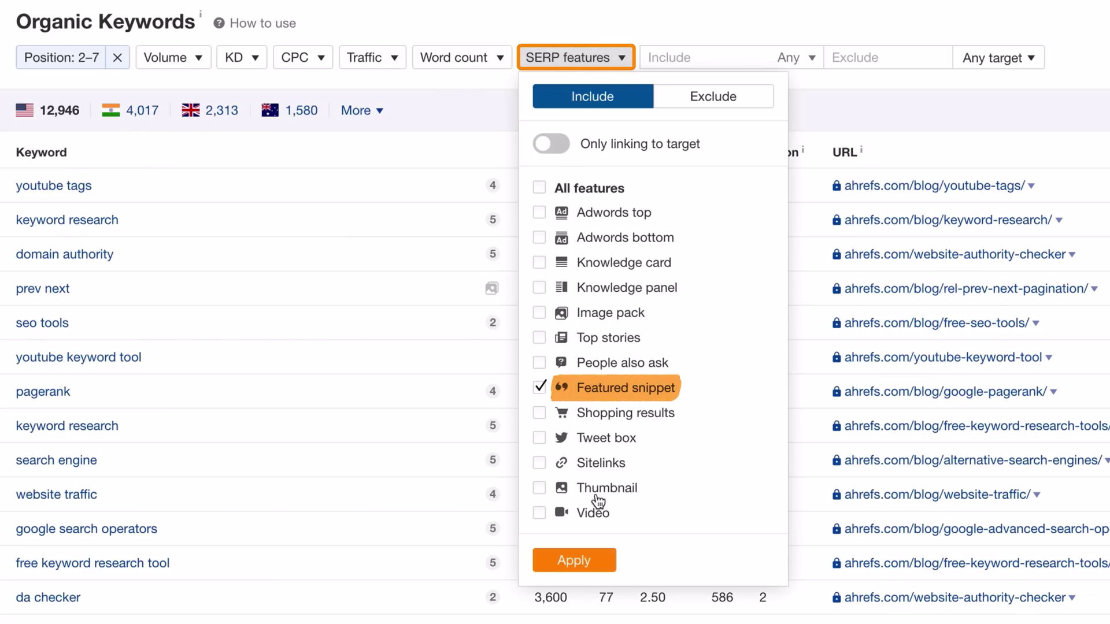
{"action": "left_click", "coordinate": [577, 565]}
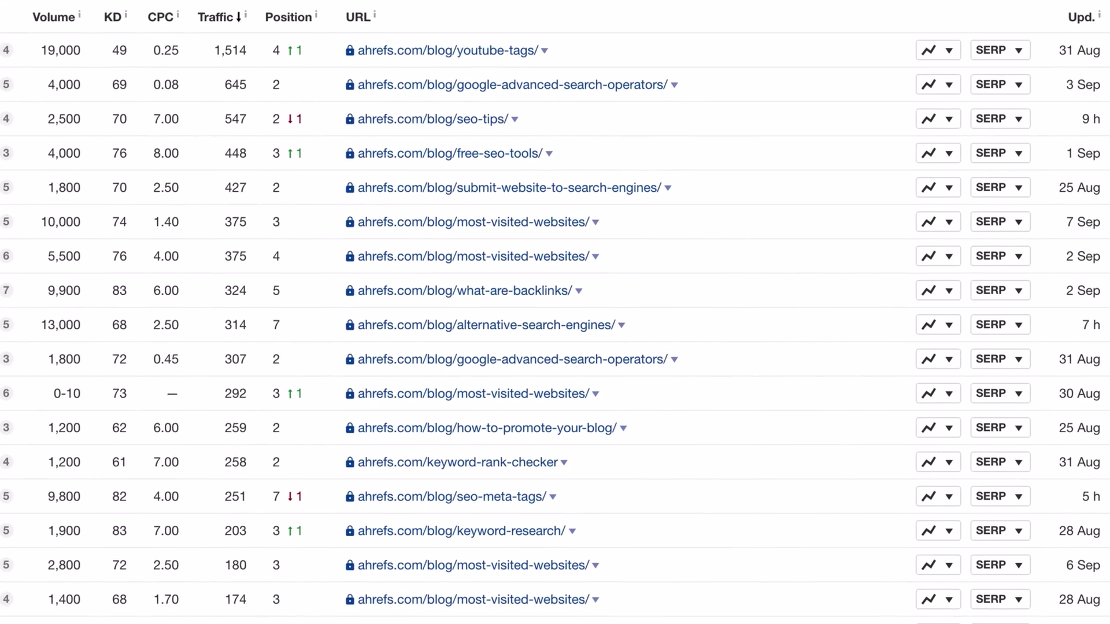
Show the SERP overview for the first keyword in the filtered list
{"action": "left_click", "coordinate": [989, 50]}
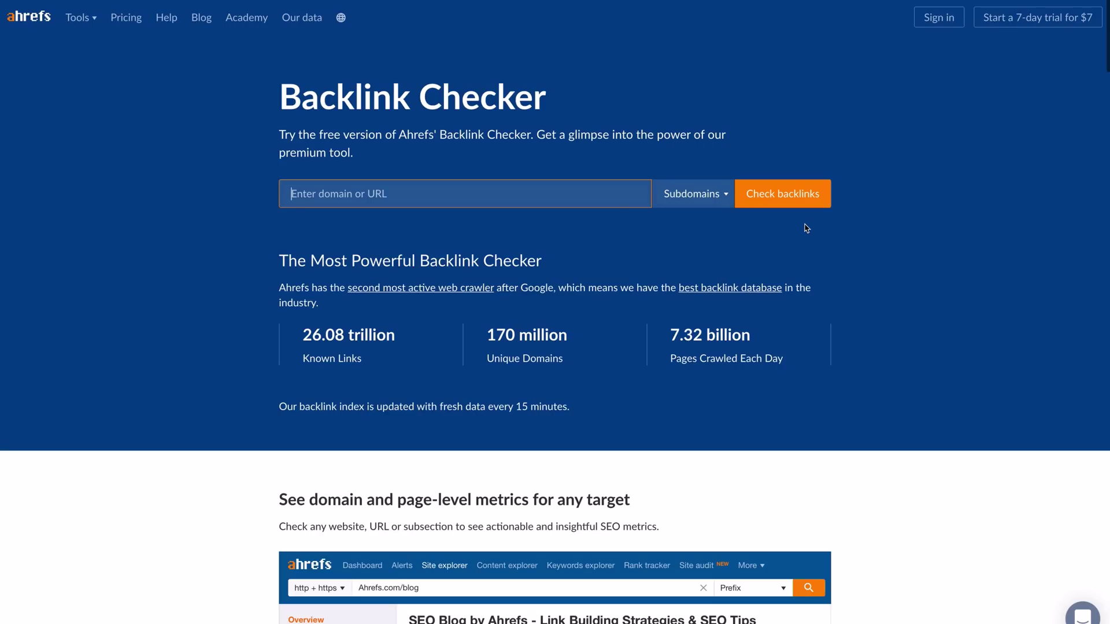
Check backlinks for the pasted coffee statistics URL in Exact URL mode, passing the reCAPTCHA
{"action": "type", "text": "https://www.e-importz.com/coffee-statistics.php"}
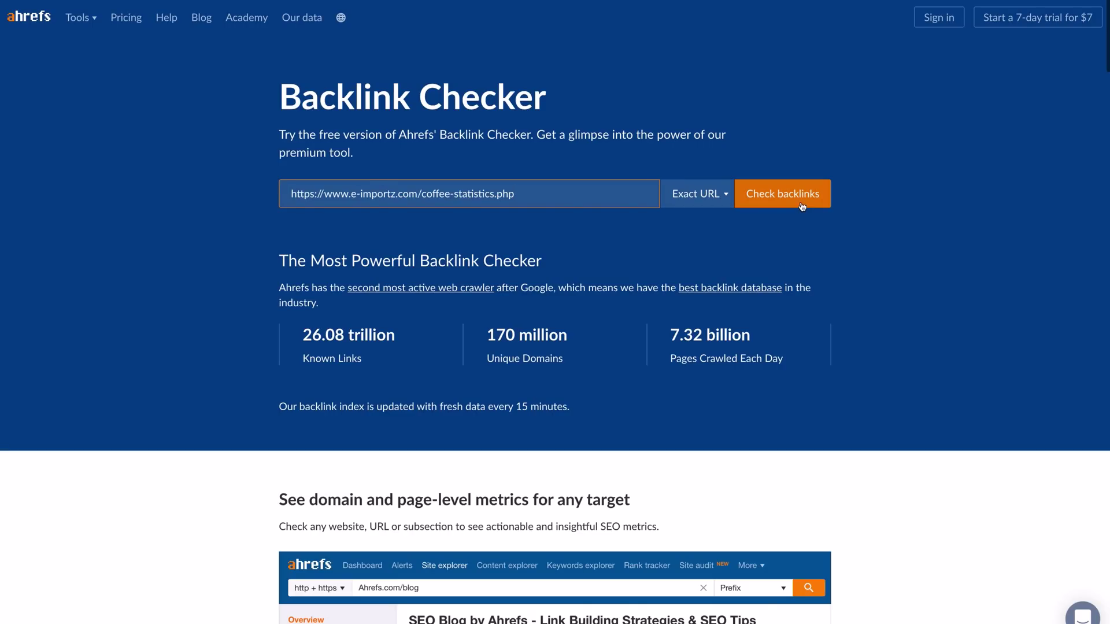
{"action": "left_click", "coordinate": [800, 203]}
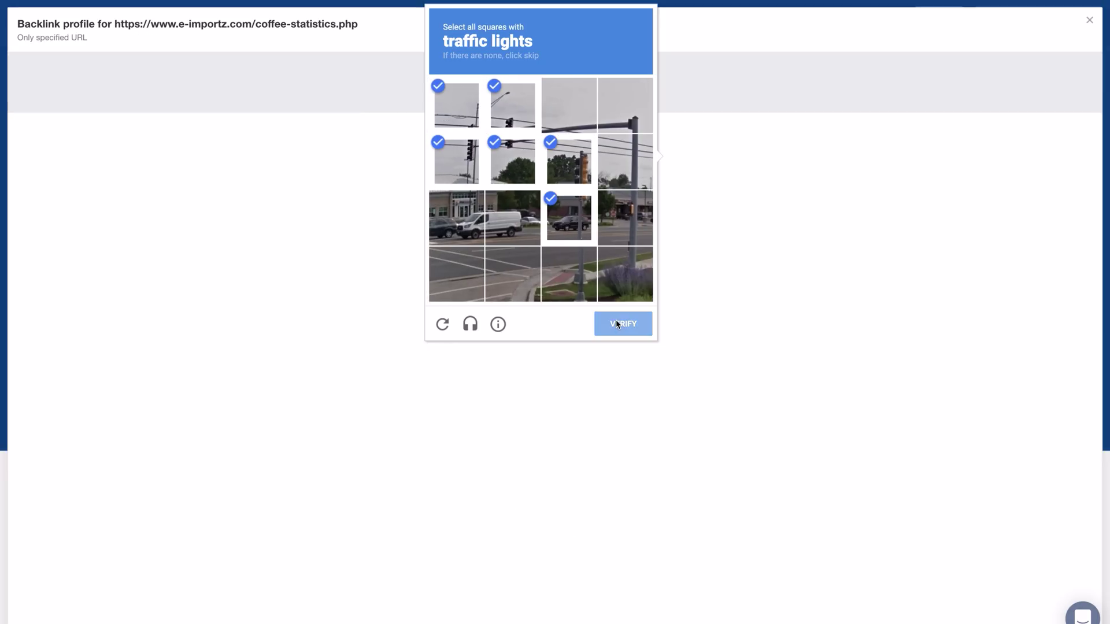
{"action": "left_click", "coordinate": [617, 324]}
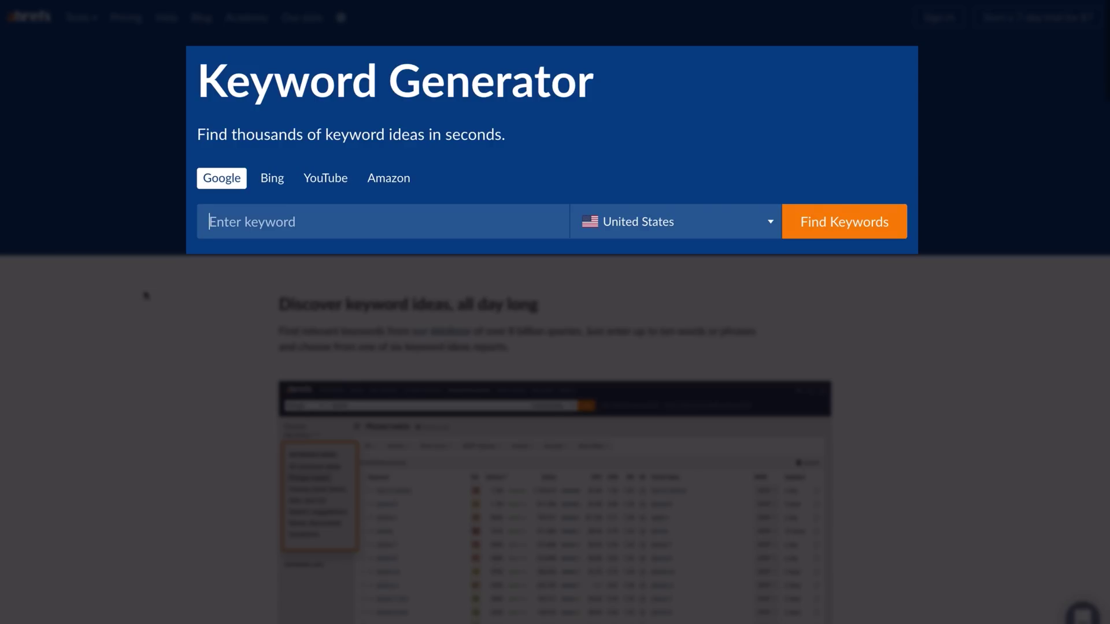
Enter 'routers' in the Keyword Generator and pass the reCAPTCHA to run the search
{"action": "type", "text": "routers"}
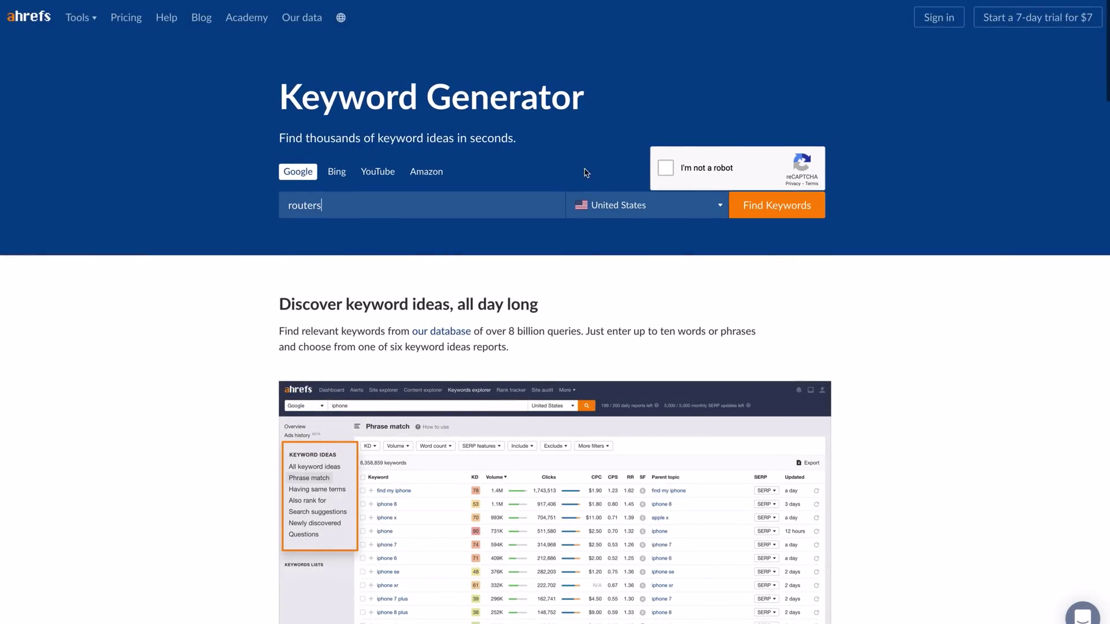
{"action": "left_click", "coordinate": [666, 168]}
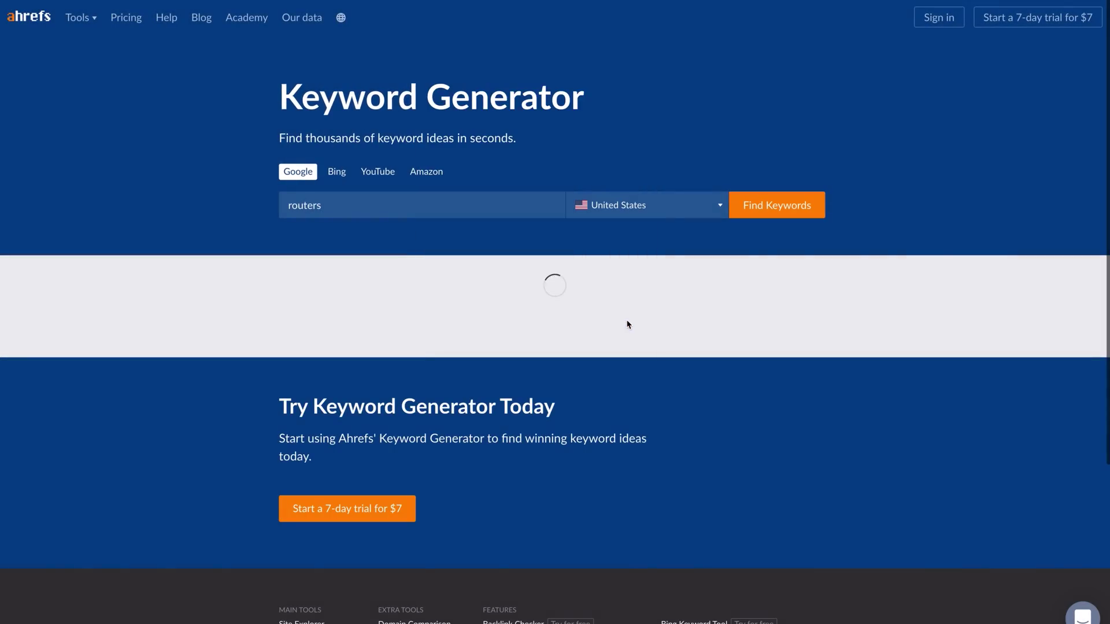
Switch the routers ideas to Questions, completing the fire-hydrant image verification
{"action": "scroll", "coordinate": [629, 325], "scroll_direction": "down", "scroll_amount": 5}
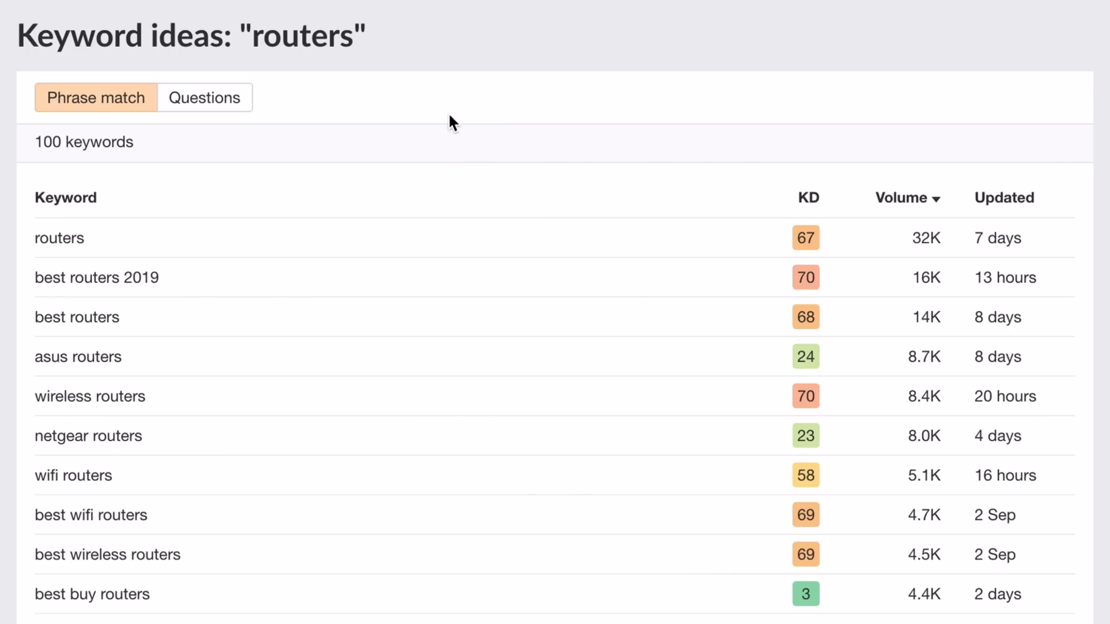
{"action": "left_click", "coordinate": [215, 108]}
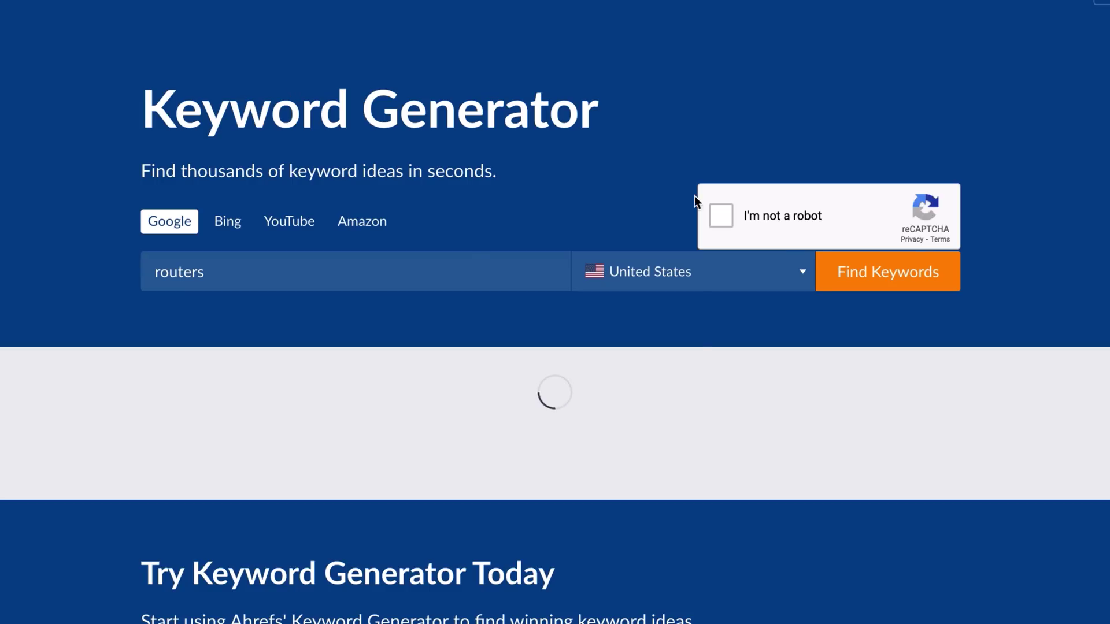
{"action": "left_click", "coordinate": [721, 216]}
{"action": "left_click", "coordinate": [372, 154]}
{"action": "left_click", "coordinate": [653, 448]}
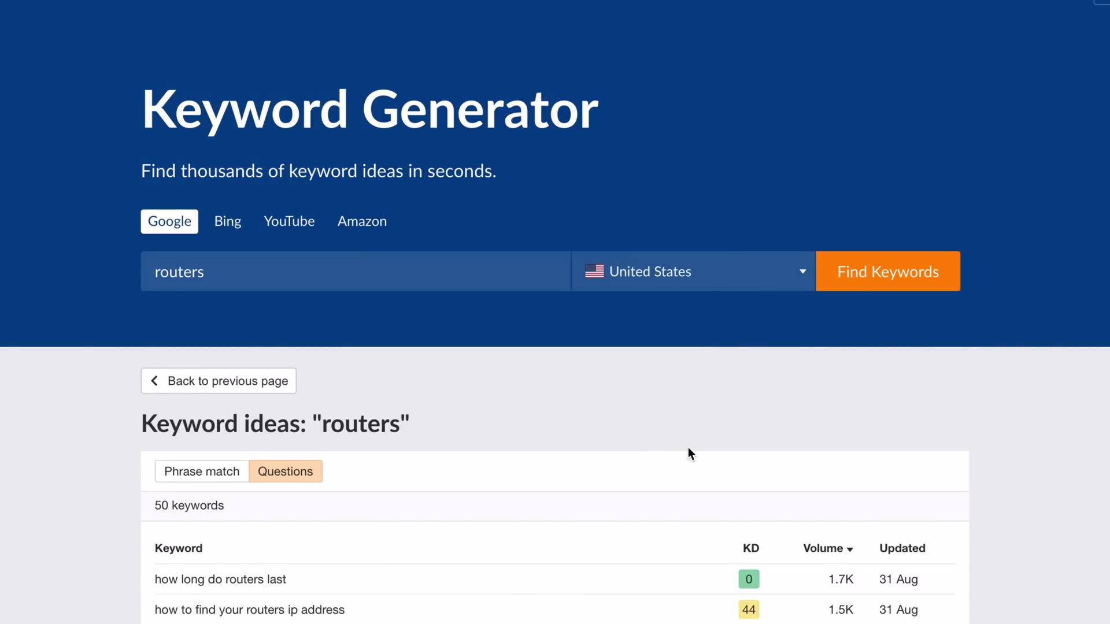
{"action": "scroll", "coordinate": [688, 448], "scroll_direction": "down", "scroll_amount": 4}
{"action": "scroll", "coordinate": [688, 453], "scroll_direction": "down", "scroll_amount": 3}
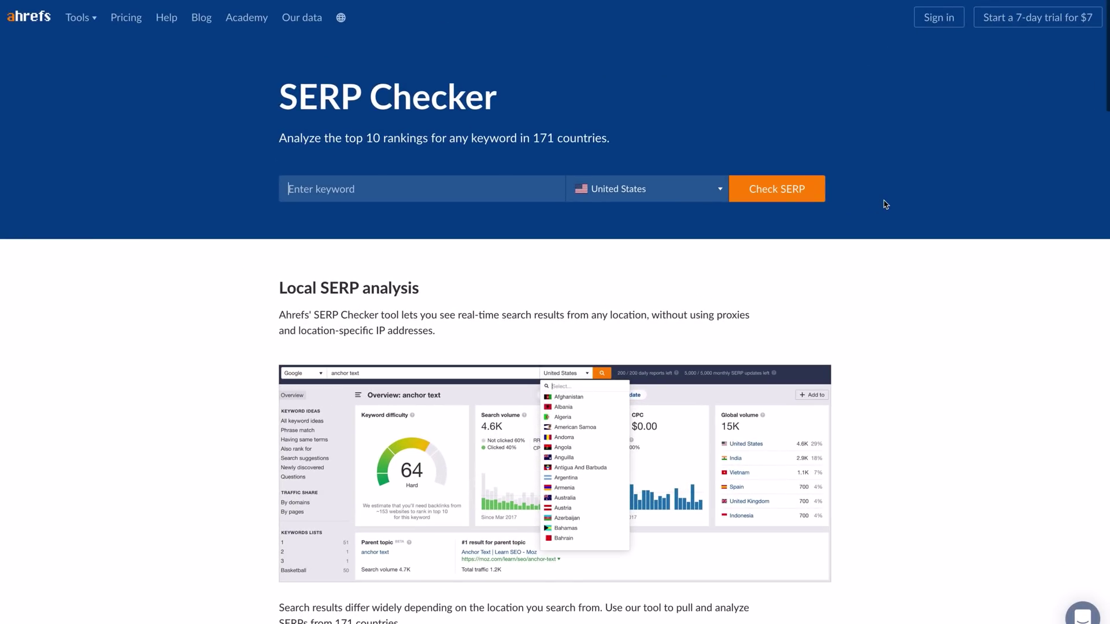
Run a SERP check for 'how long do routers' with the United States as the country
{"action": "left_click", "coordinate": [717, 190]}
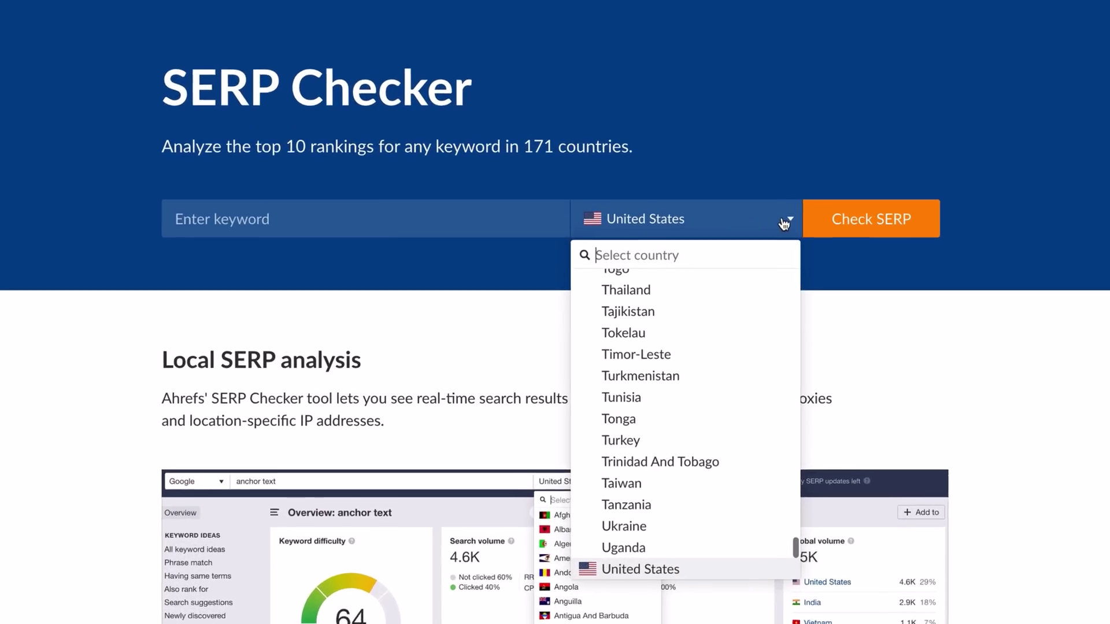
{"action": "scroll", "coordinate": [780, 318], "scroll_direction": "down", "scroll_amount": 3}
{"action": "scroll", "coordinate": [780, 318], "scroll_direction": "up", "scroll_amount": 7}
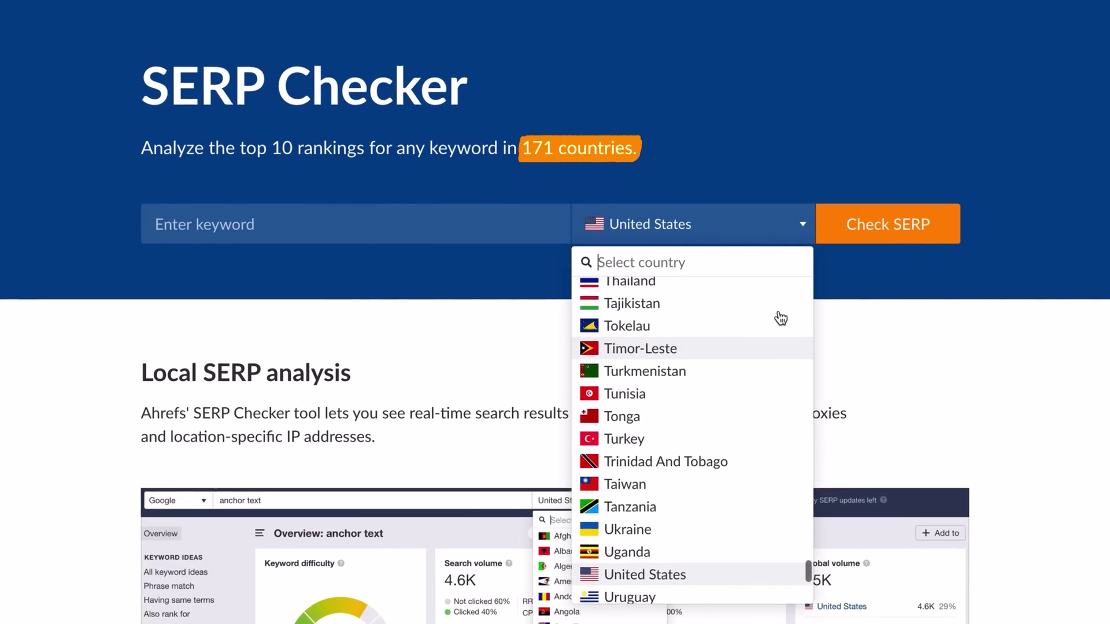
{"action": "left_click", "coordinate": [844, 309]}
{"action": "left_click", "coordinate": [500, 218]}
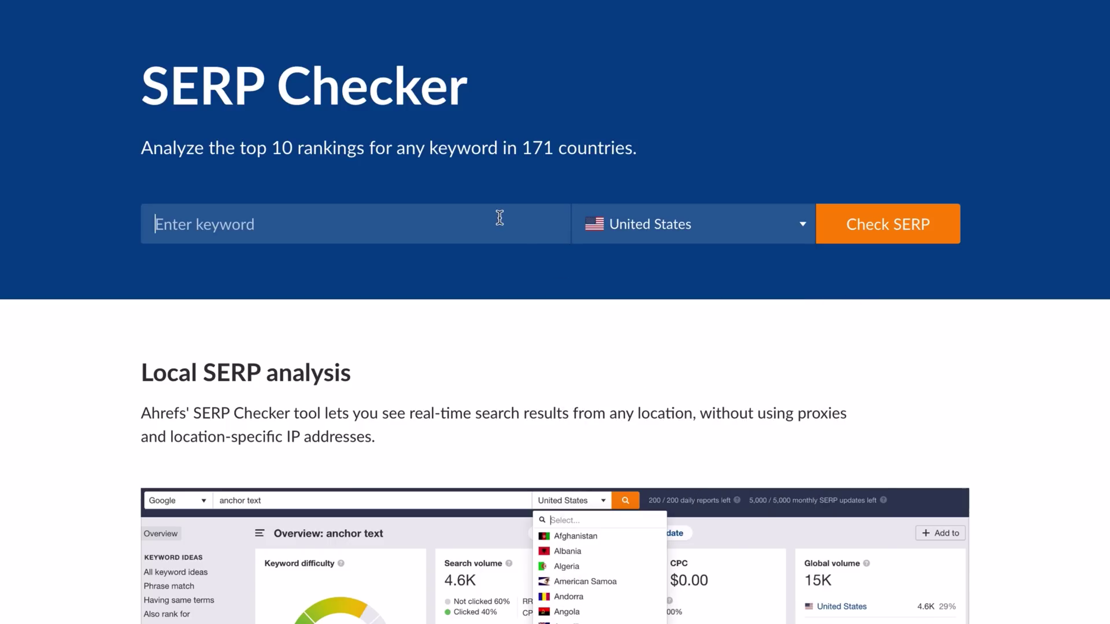
{"action": "type", "text": "how long do routers last"}
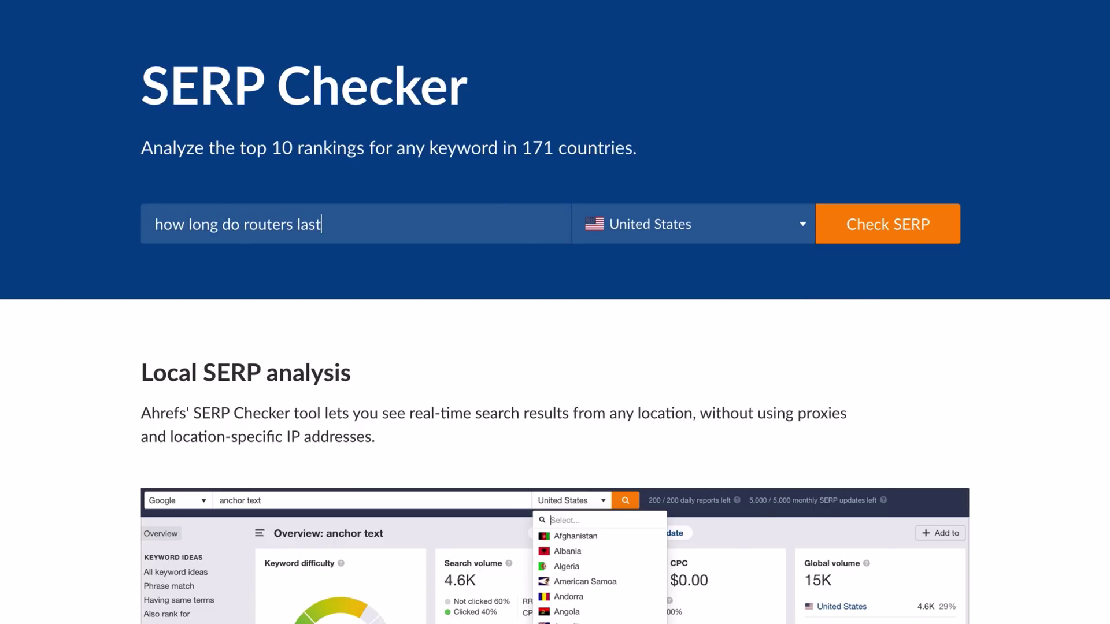
{"action": "key", "text": "Return"}
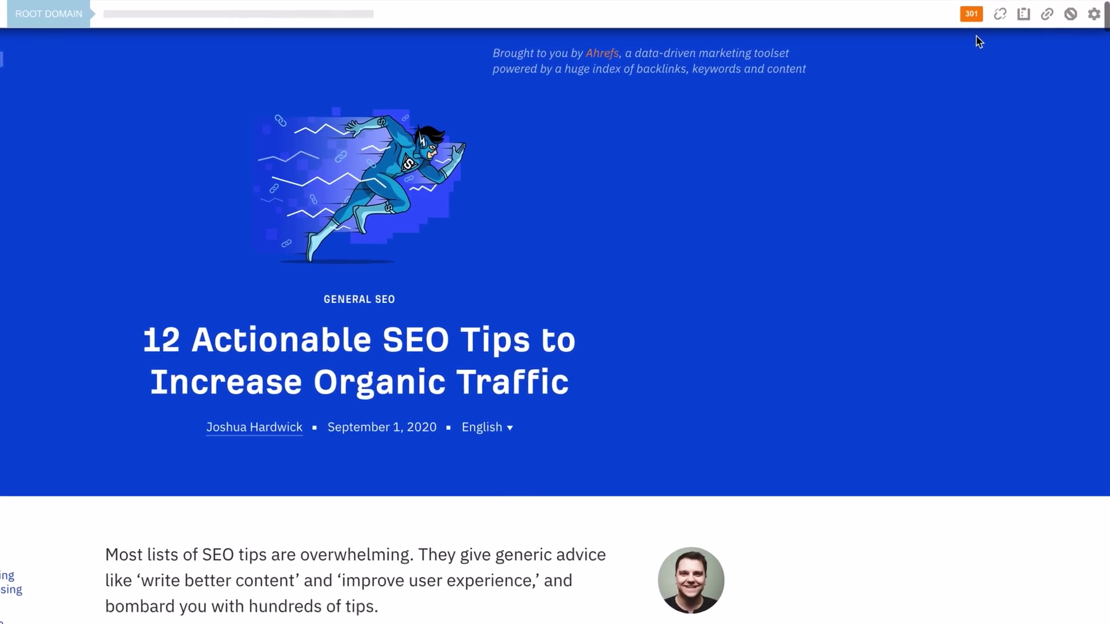
Inspect the page's 301 redirect path and the HTTP headers of the 200 response
{"action": "left_click", "coordinate": [1008, 9]}
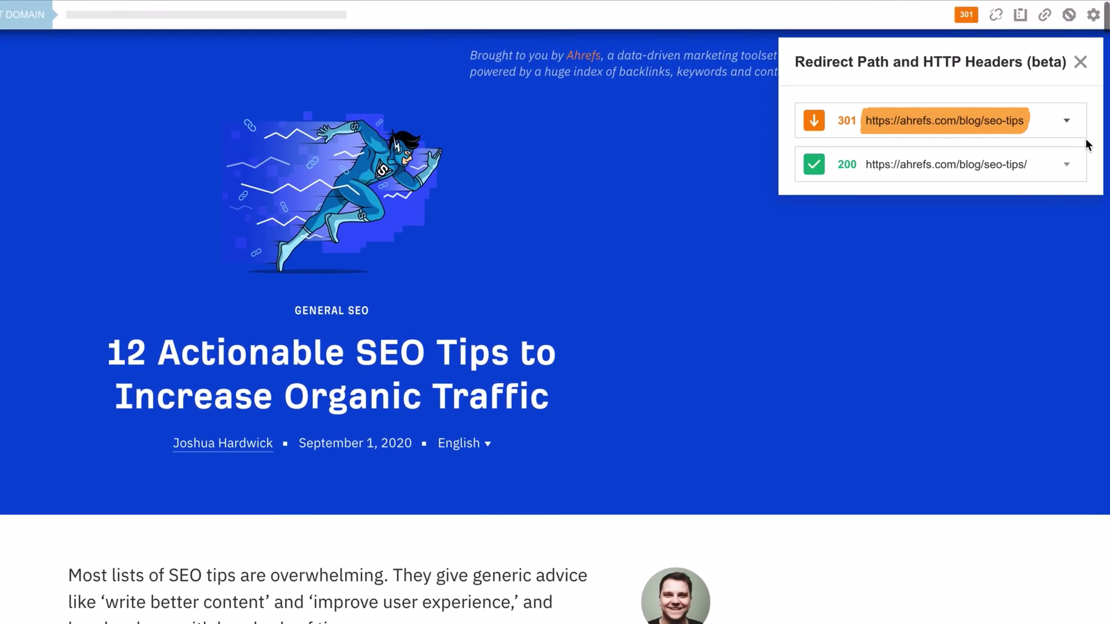
{"action": "left_click", "coordinate": [1059, 165]}
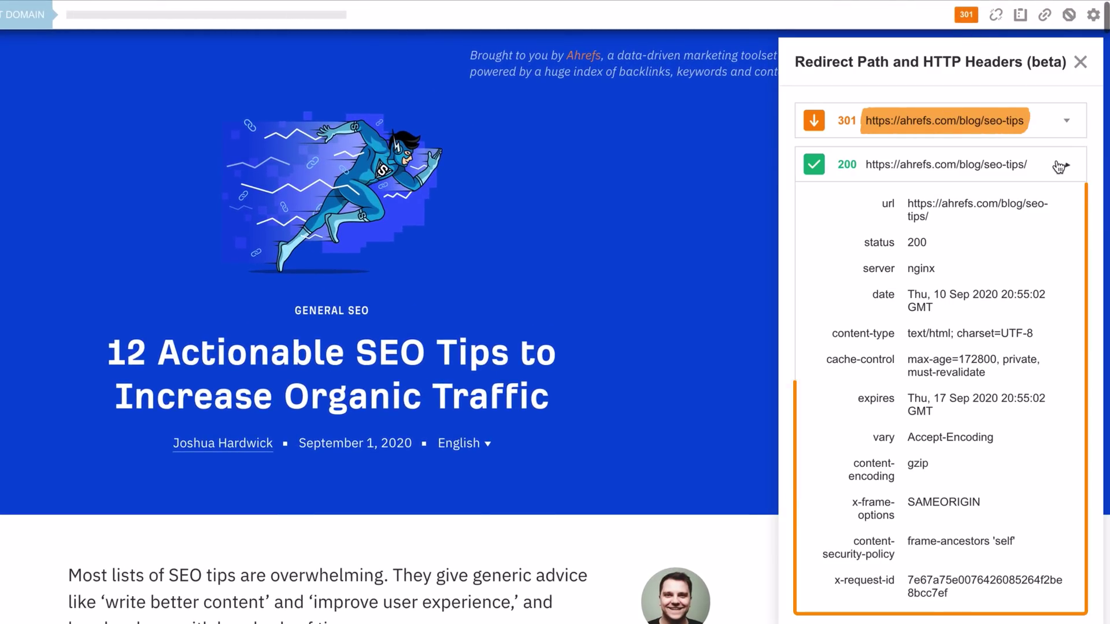
{"action": "left_click", "coordinate": [1081, 62]}
Check for broken links (none found), review the on-page data, then show the 103 outgoing links
{"action": "left_click", "coordinate": [918, 36]}
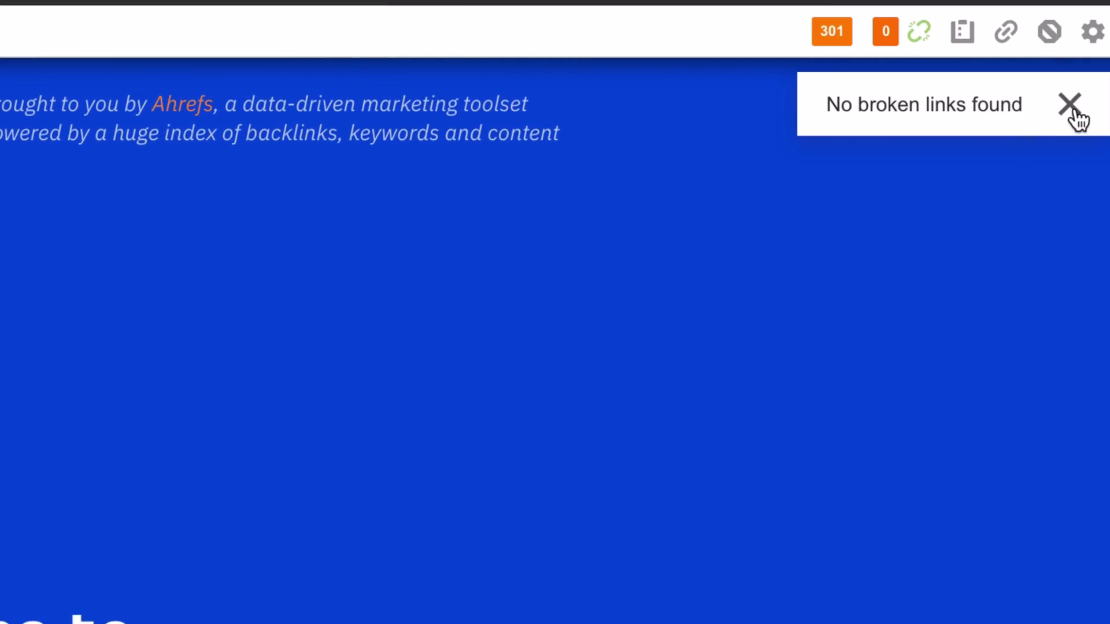
{"action": "left_click", "coordinate": [1070, 107]}
{"action": "left_click", "coordinate": [949, 33]}
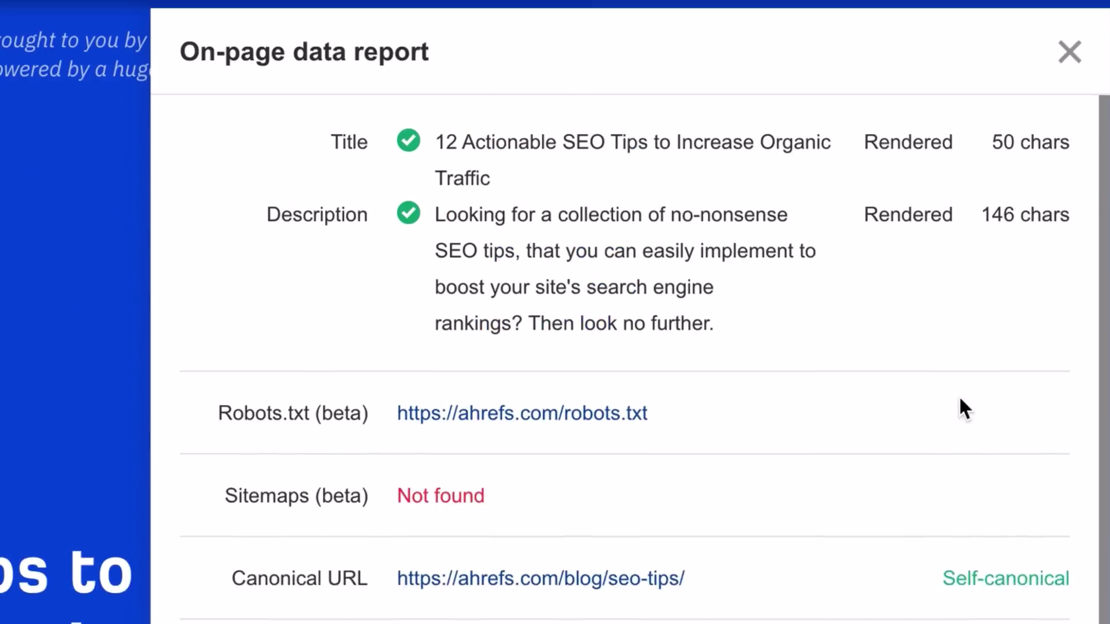
{"action": "left_click", "coordinate": [1074, 116]}
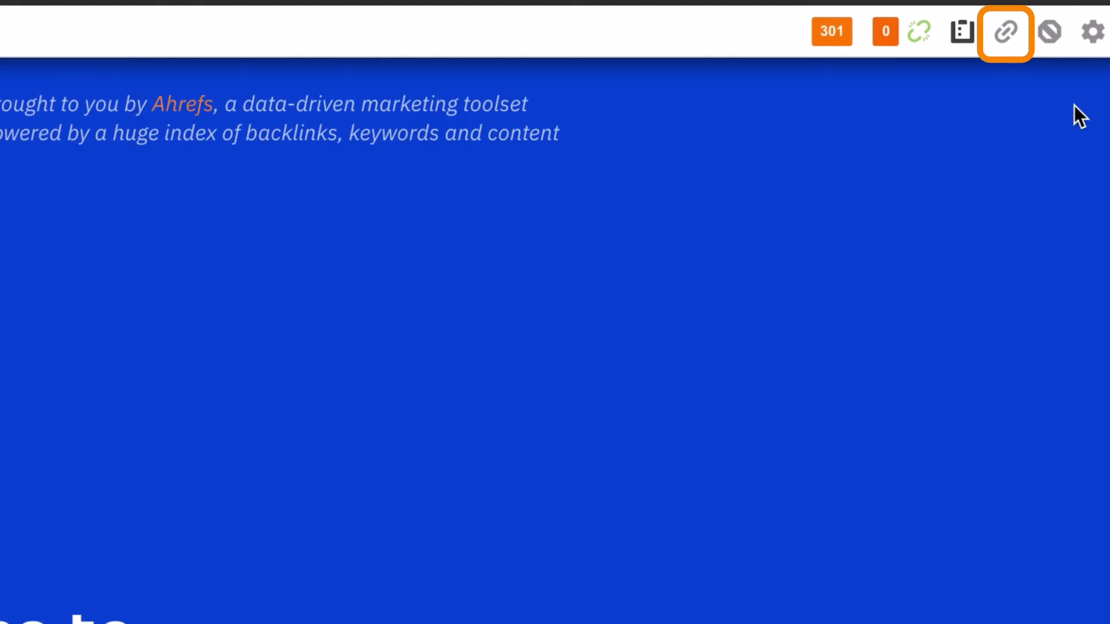
{"action": "left_click", "coordinate": [1004, 35]}
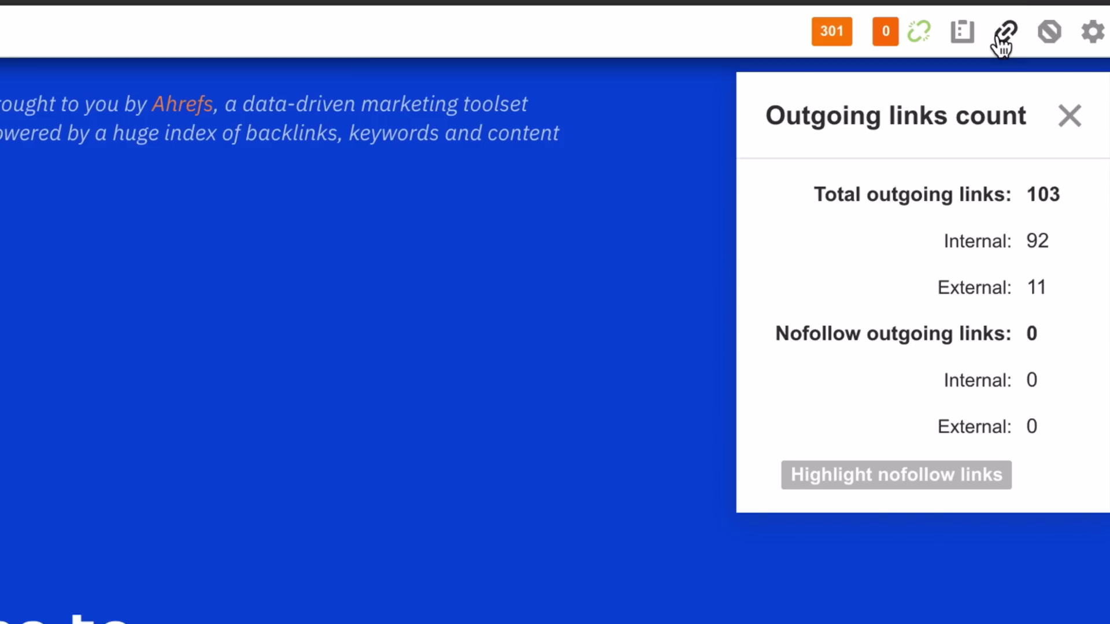